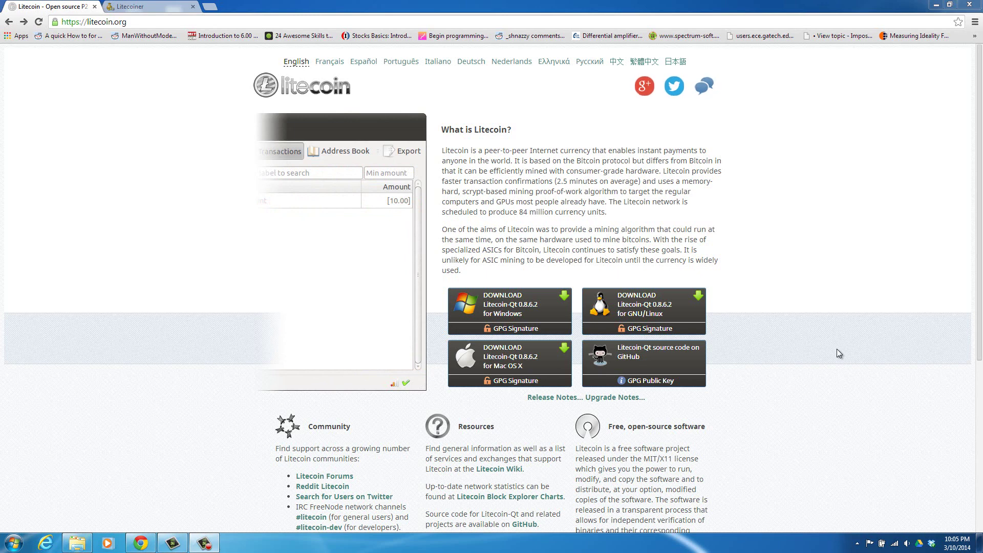
# Start downloading the Litecoin-Qt 0.8.6.2 Windows installer from litecoin.org in Chrome.
pyautogui.click(733, 205)
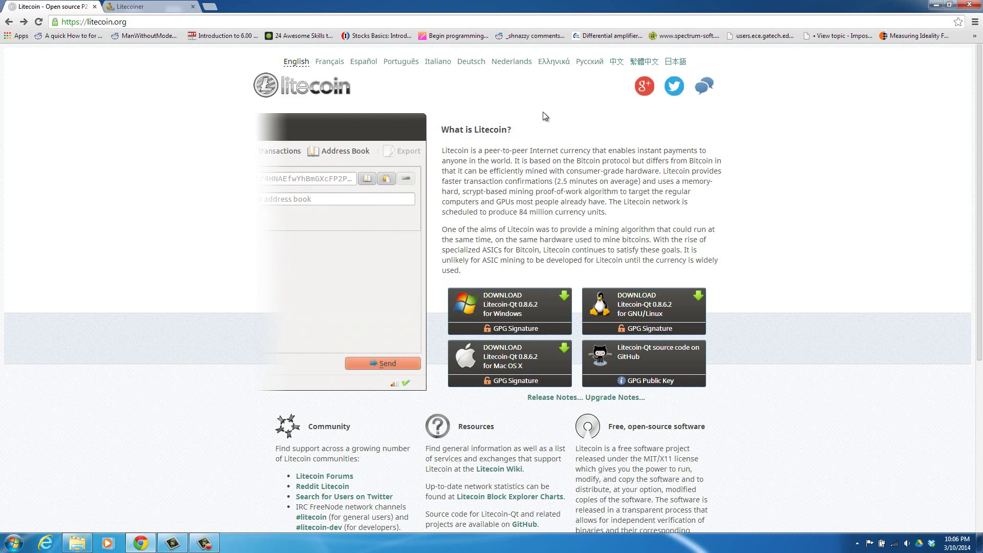
pyautogui.click(513, 305)
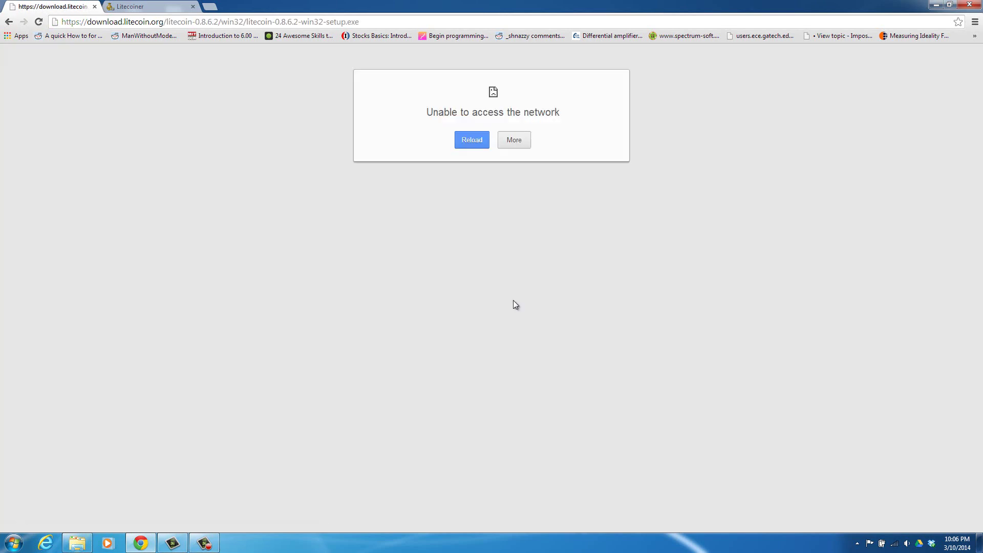
# Reload the download, then in Explorer select the Litecoin 0.8.6.2 setup exe under Downloads > Litecoin.
pyautogui.click(461, 142)
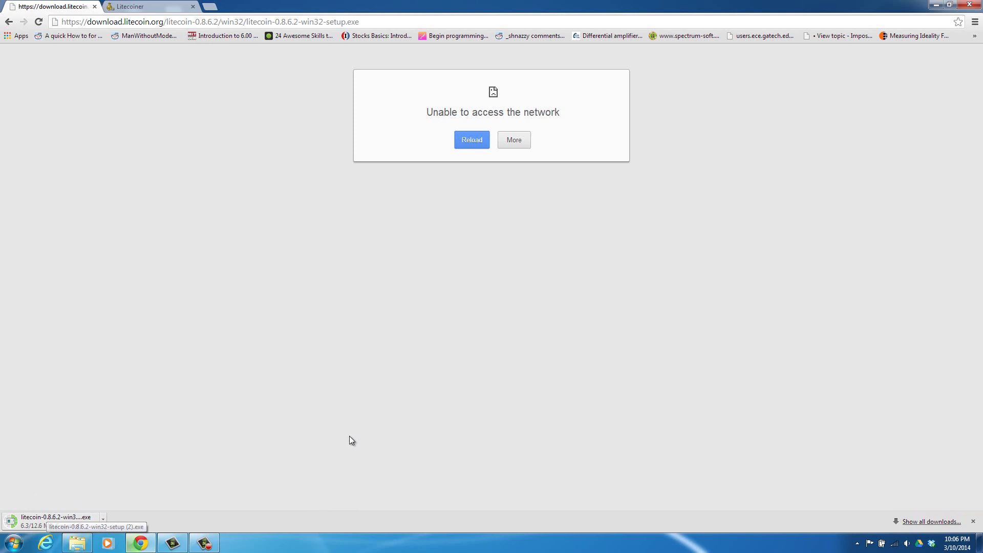
pyautogui.click(80, 544)
pyautogui.click(592, 198)
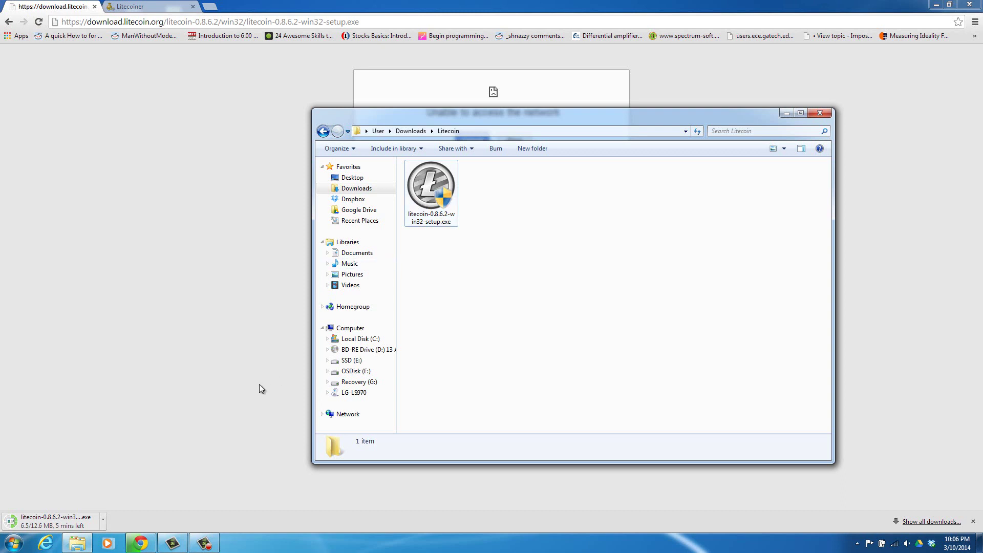
pyautogui.click(433, 179)
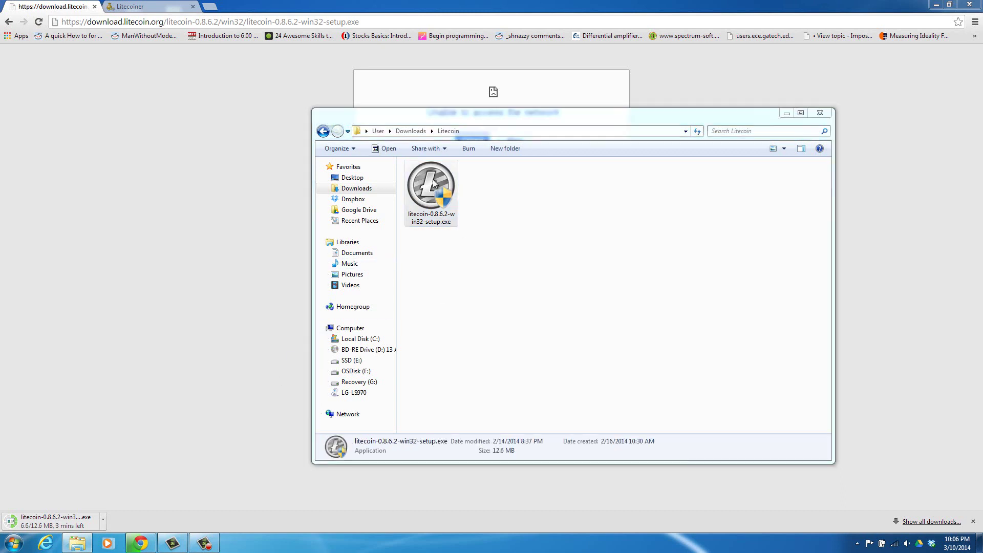
# Run the setup wizard with default folder and shortcuts, finishing with Litecoin launched.
pyautogui.doubleClick(433, 179)
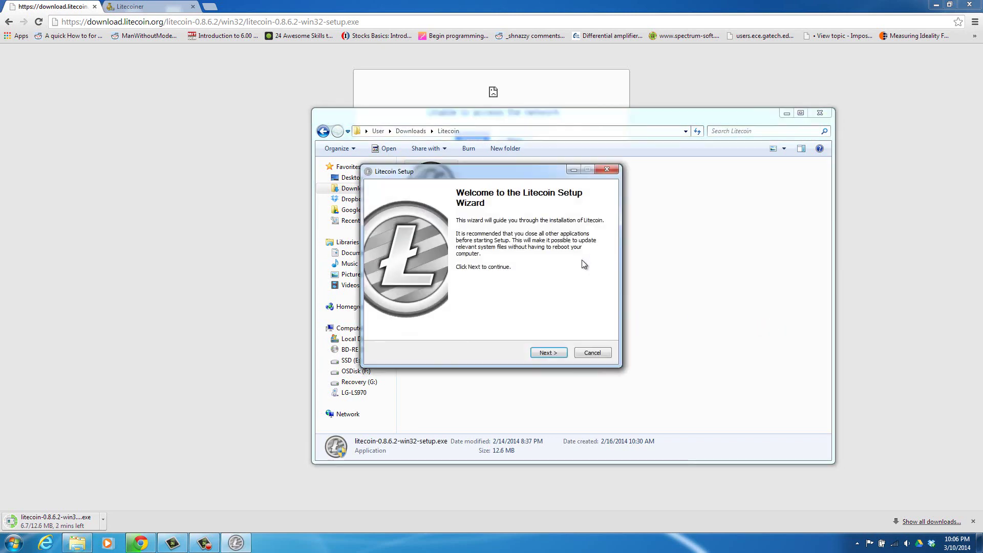
pyautogui.click(547, 353)
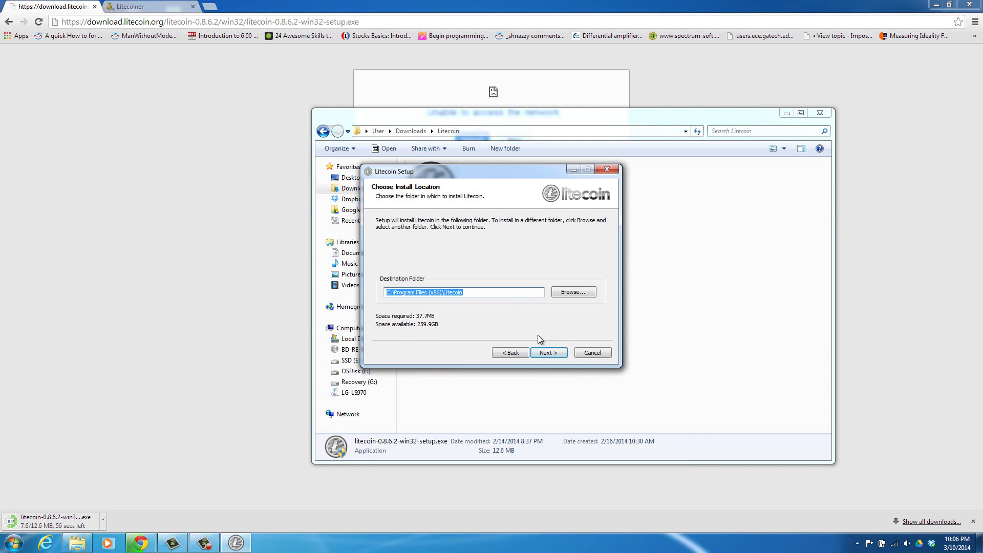
pyautogui.click(543, 354)
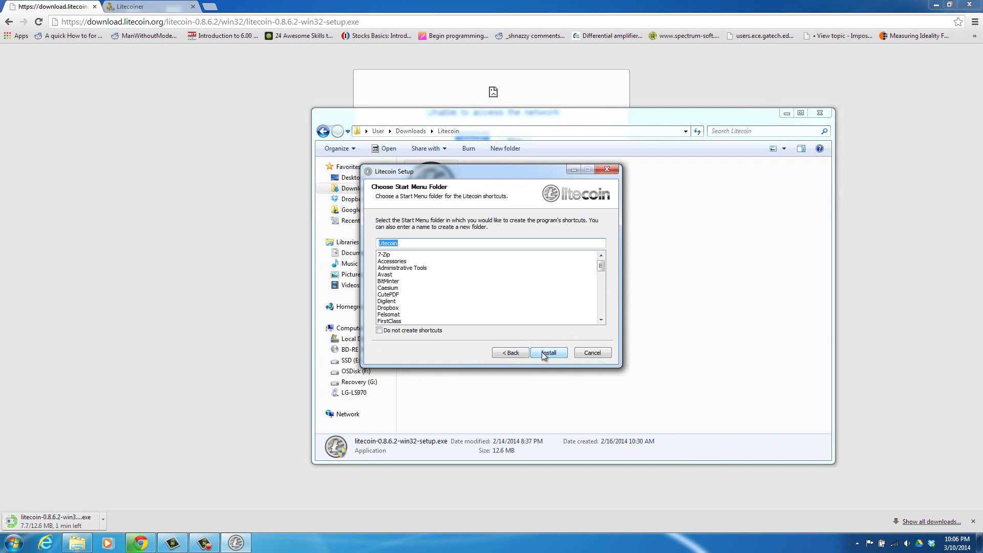
pyautogui.click(560, 355)
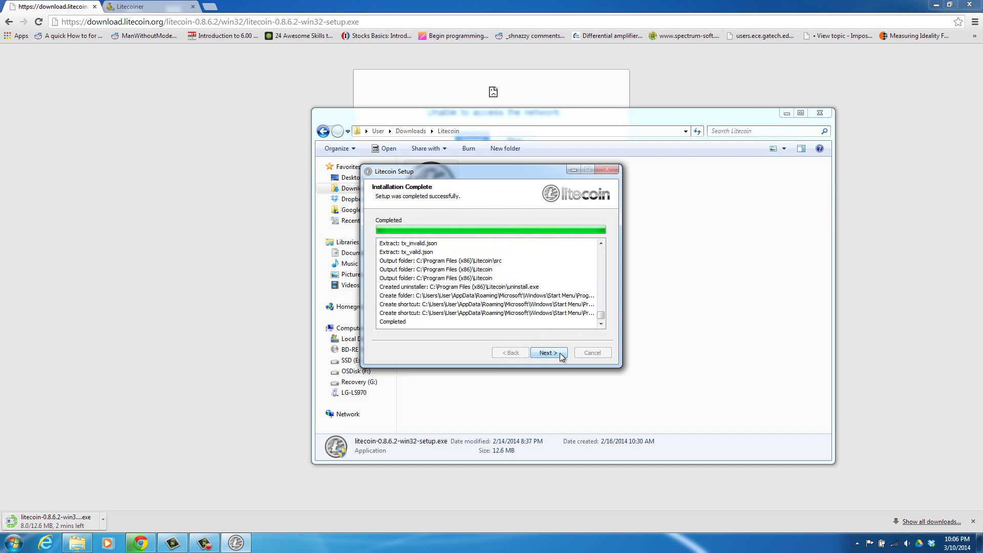
pyautogui.click(558, 354)
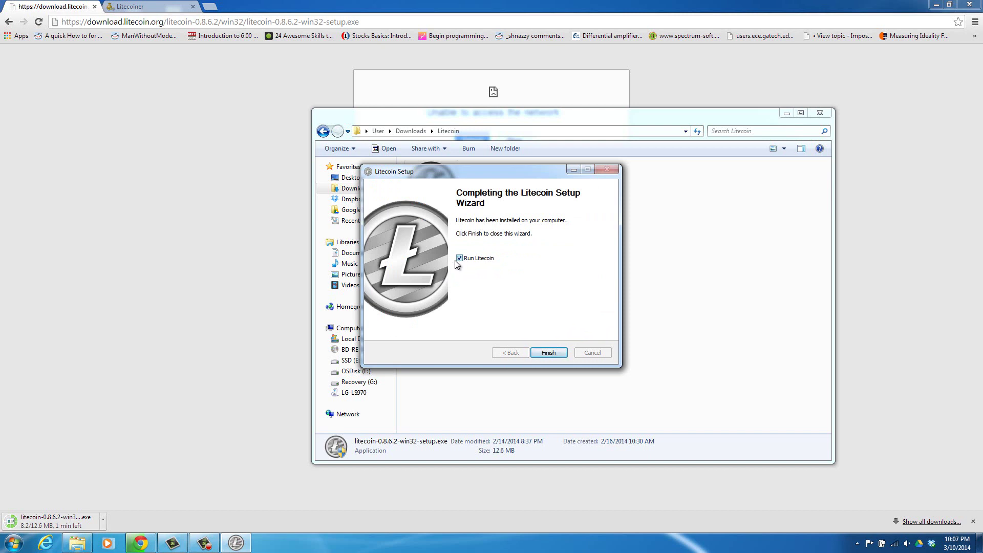
pyautogui.click(555, 354)
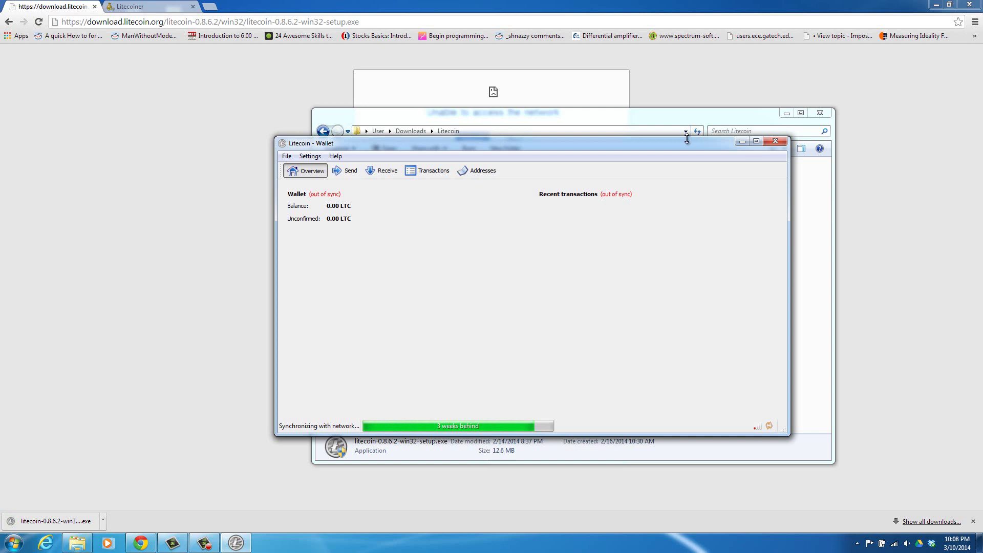
# On the Send page, enter an amount of 0.01 LTC and return to the Pay To field.
pyautogui.click(350, 171)
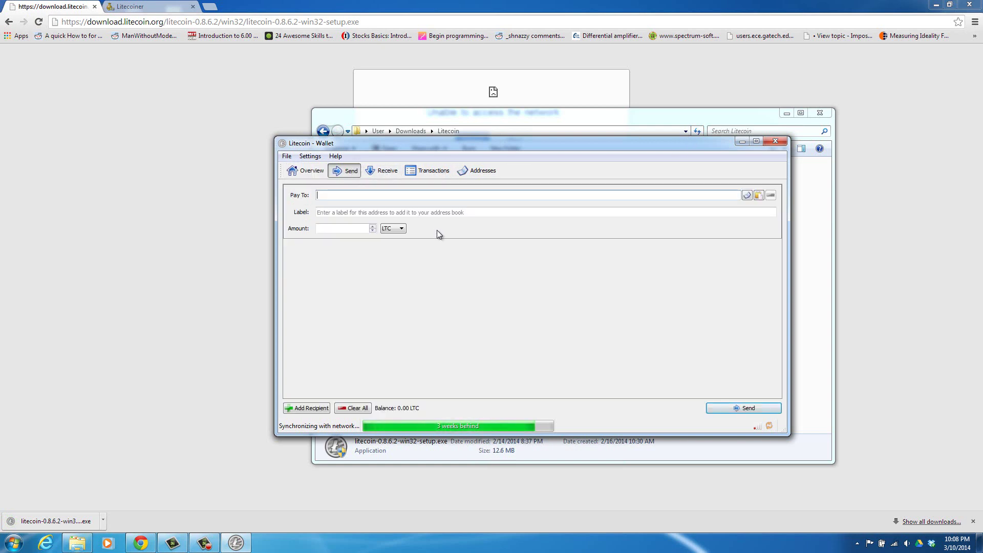
pyautogui.click(321, 195)
pyautogui.click(357, 224)
pyautogui.write('.01')
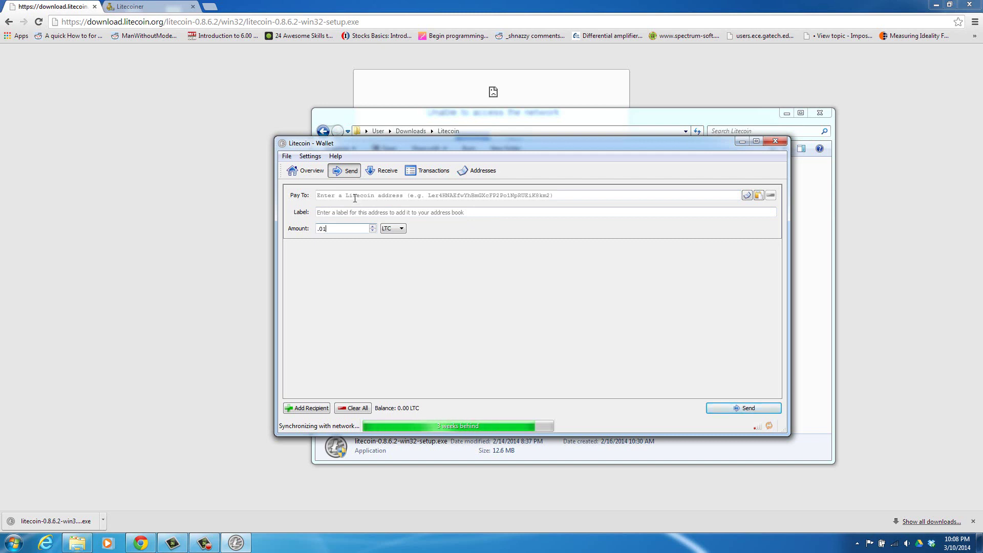
pyautogui.click(348, 197)
pyautogui.write('0.01000000')
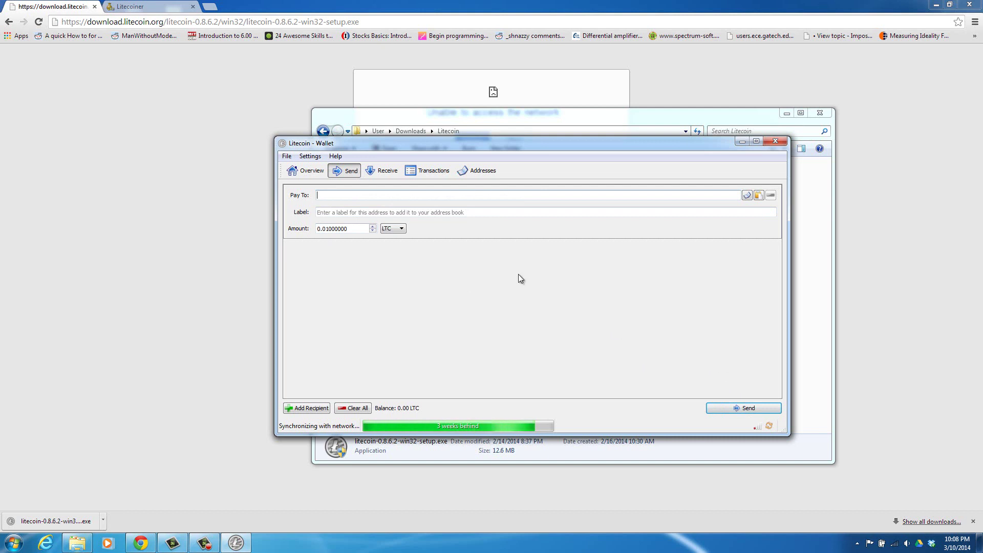
# Show the Receive page and select the '(no label)' receiving address.
pyautogui.click(385, 176)
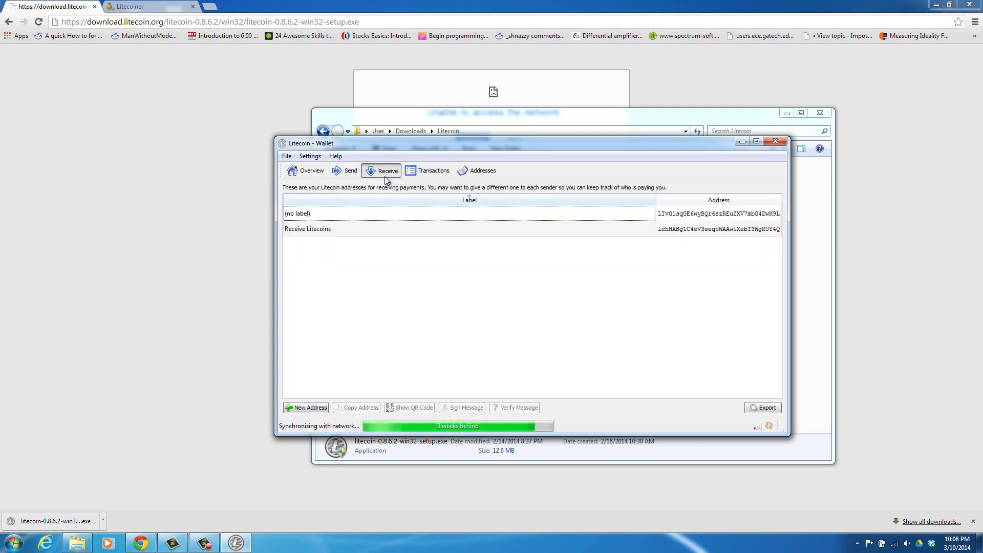
pyautogui.click(357, 215)
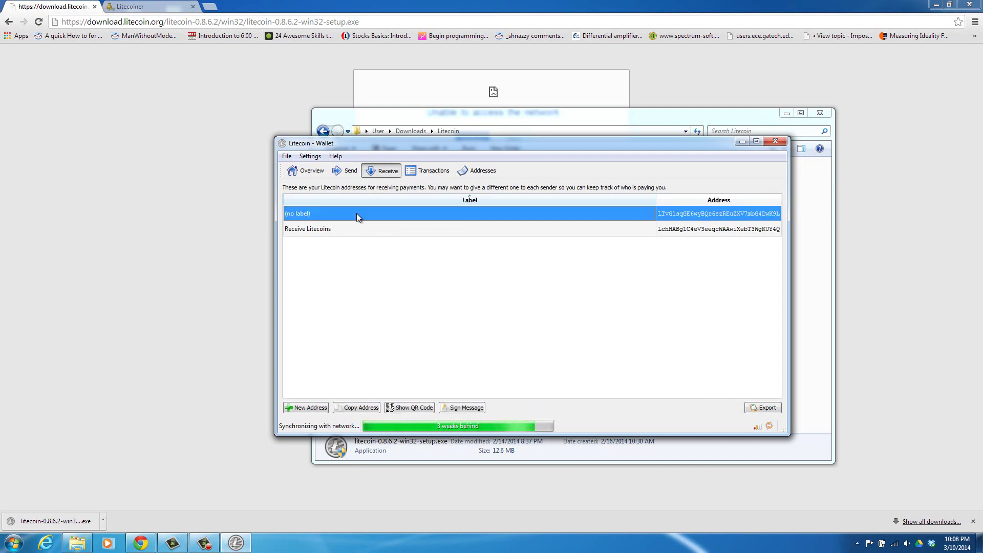
pyautogui.click(143, 6)
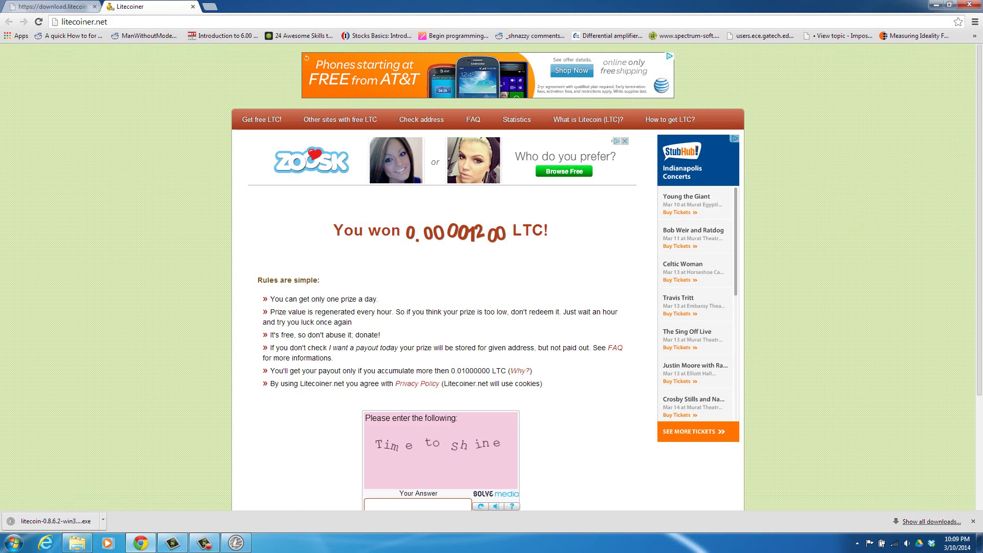
pyautogui.moveTo(982, 146); pyautogui.dragTo(979, 177)
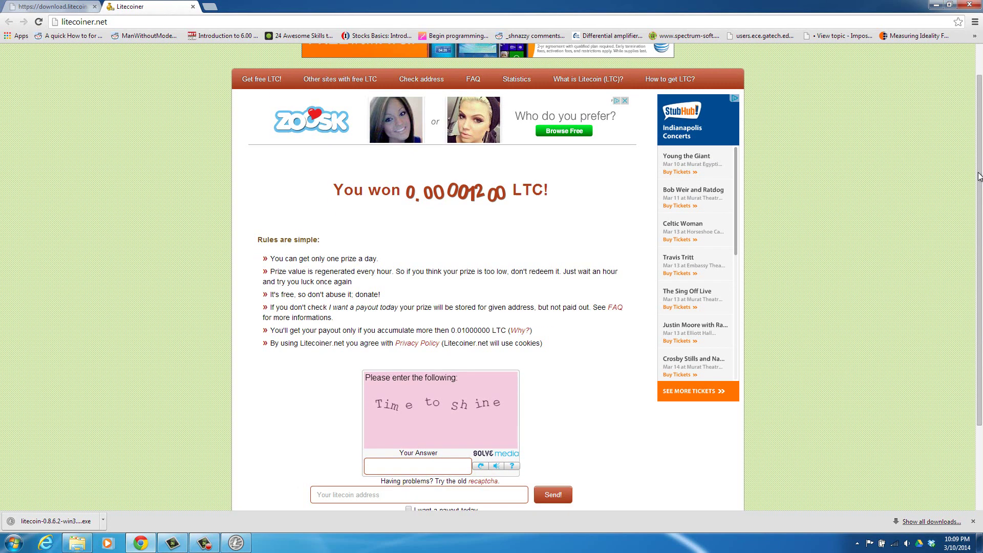
pyautogui.click(71, 6)
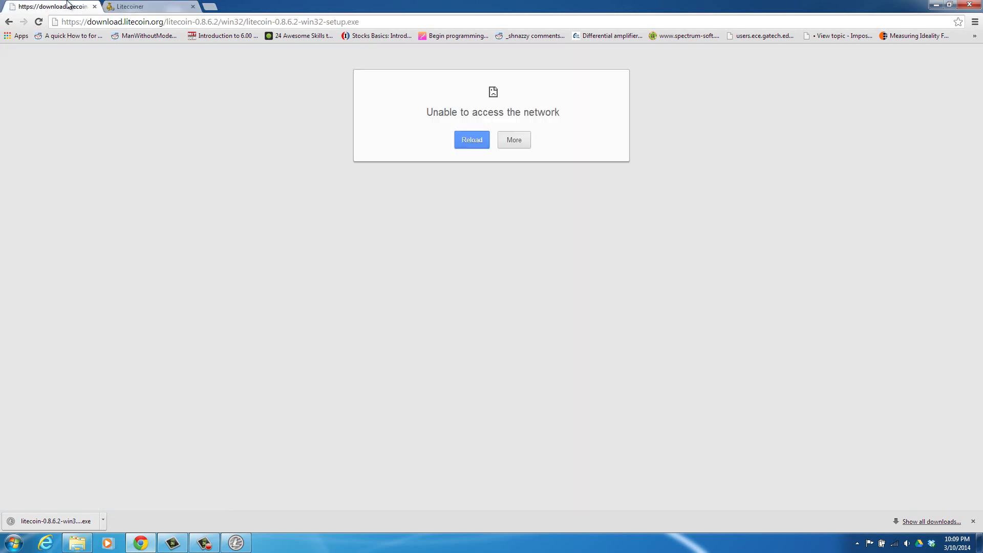
pyautogui.click(108, 6)
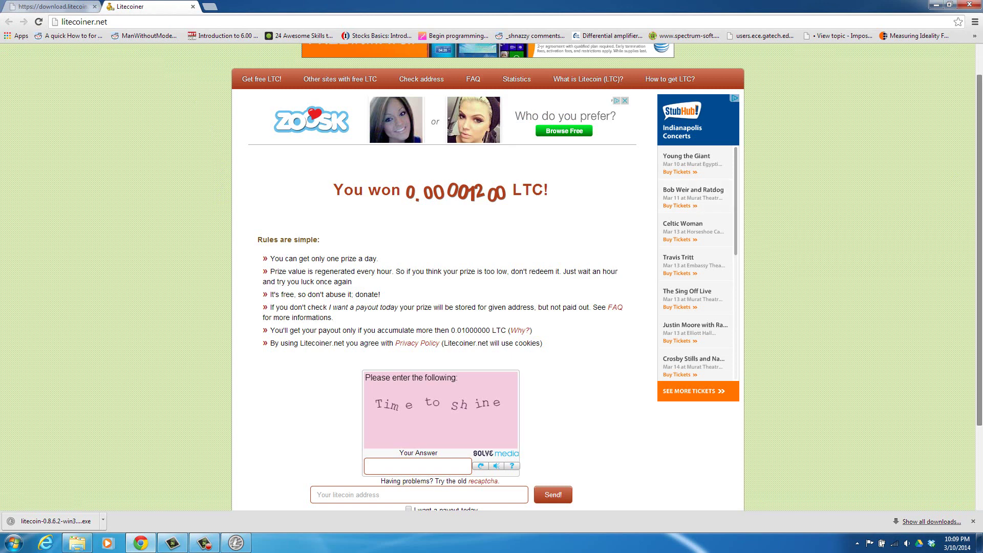
pyautogui.moveTo(980, 231); pyautogui.dragTo(979, 315)
# Restore the wallet and add a new receiving address labelled Litecoiner.
pyautogui.click(235, 543)
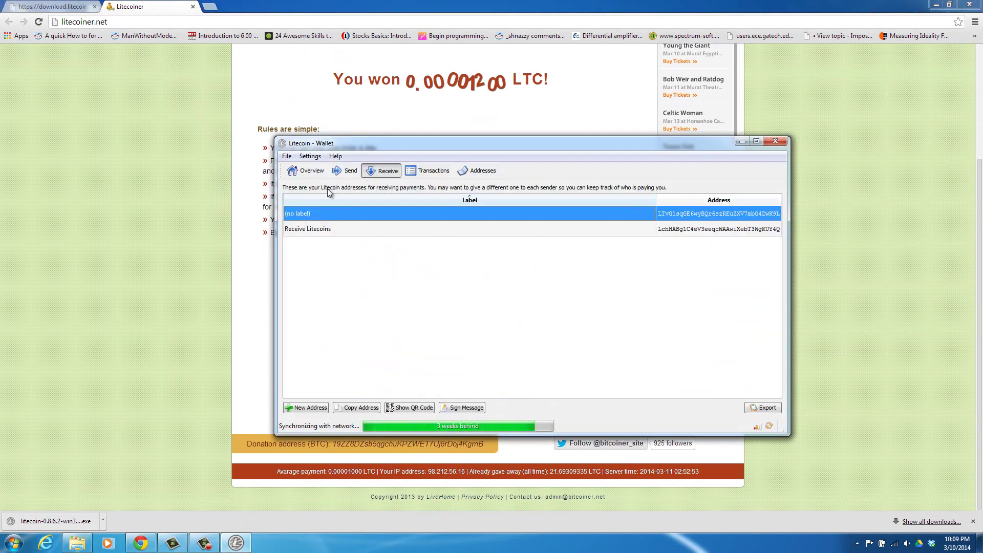
pyautogui.click(307, 408)
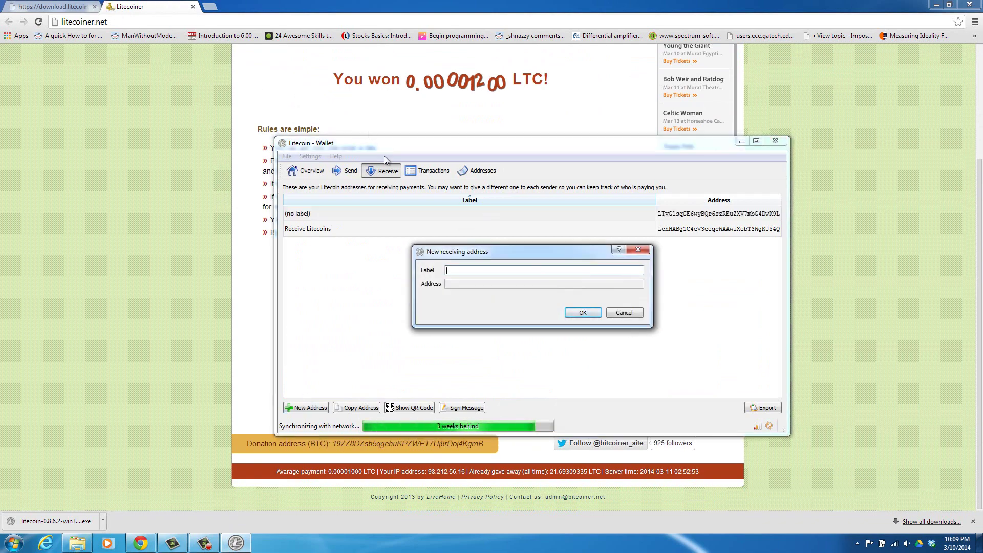
pyautogui.write('Litecoiner')
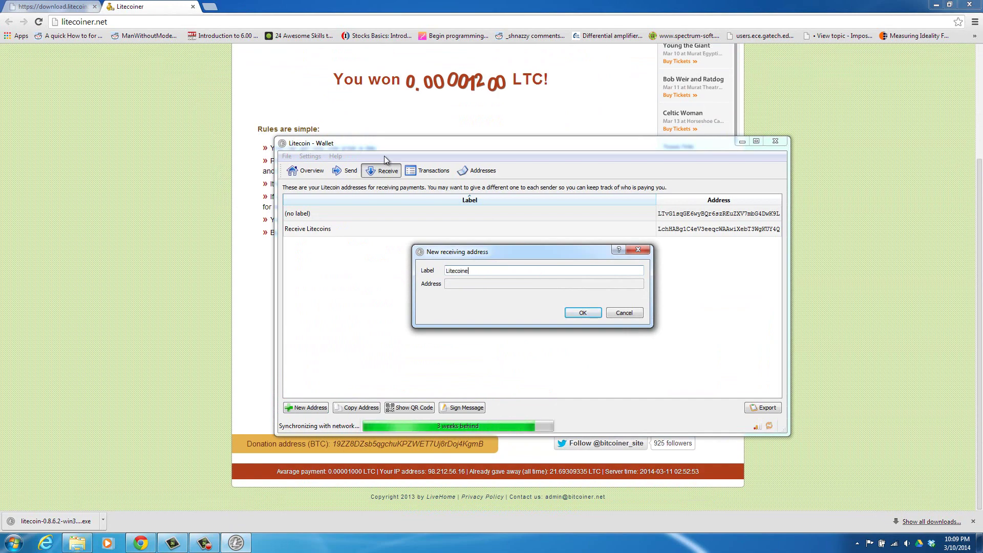
pyautogui.click(582, 313)
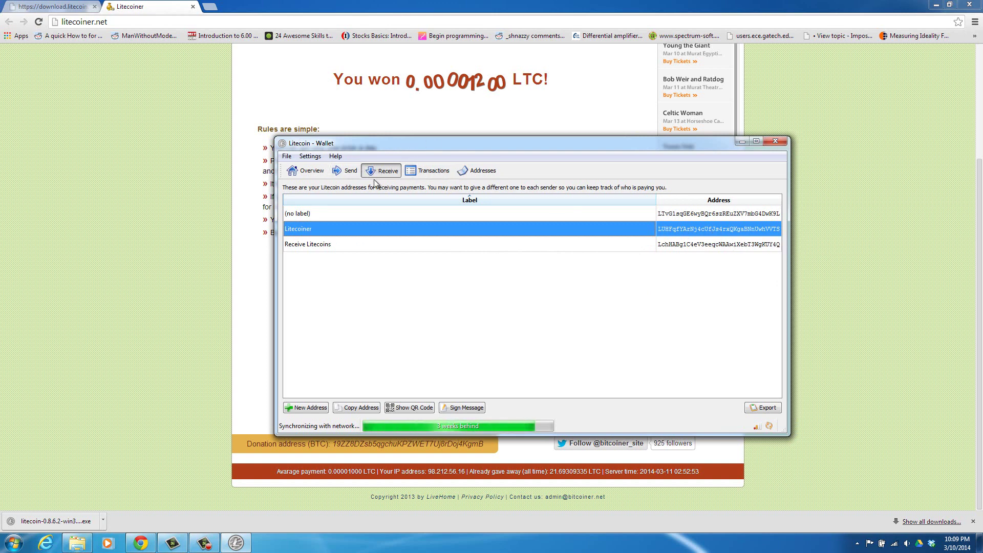
# Copy the Litecoiner receiving address to the clipboard from the Receive list.
pyautogui.click(346, 172)
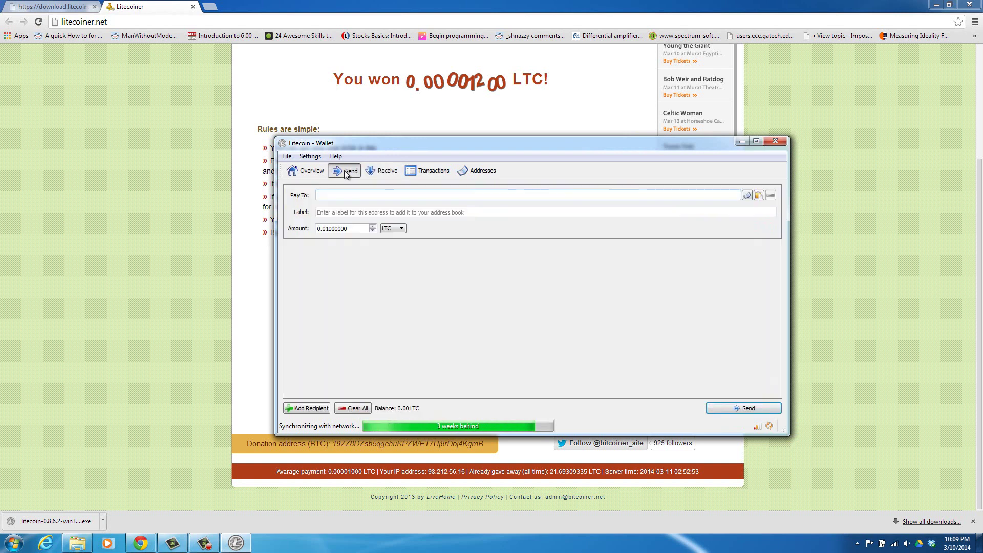
pyautogui.click(382, 171)
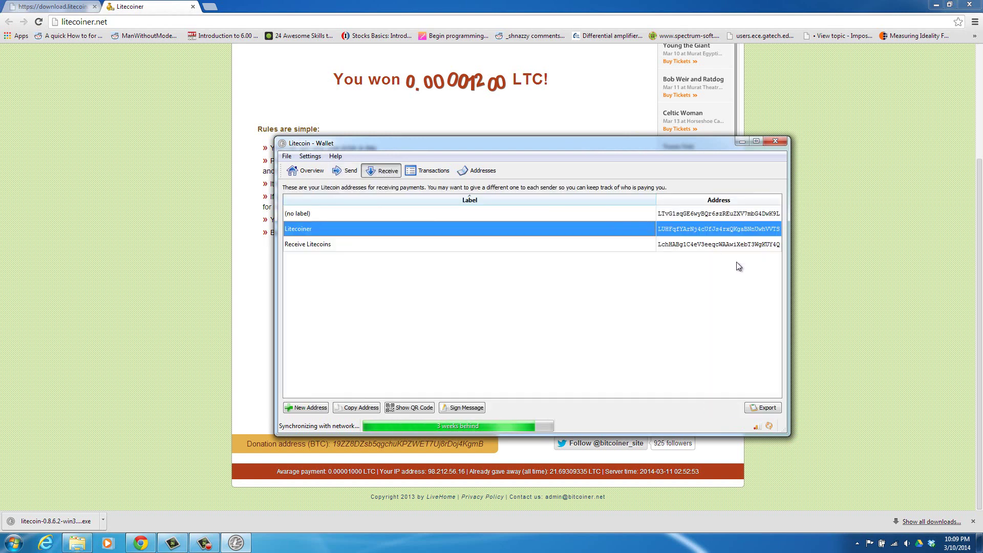
pyautogui.rightClick(736, 229)
pyautogui.click(764, 236)
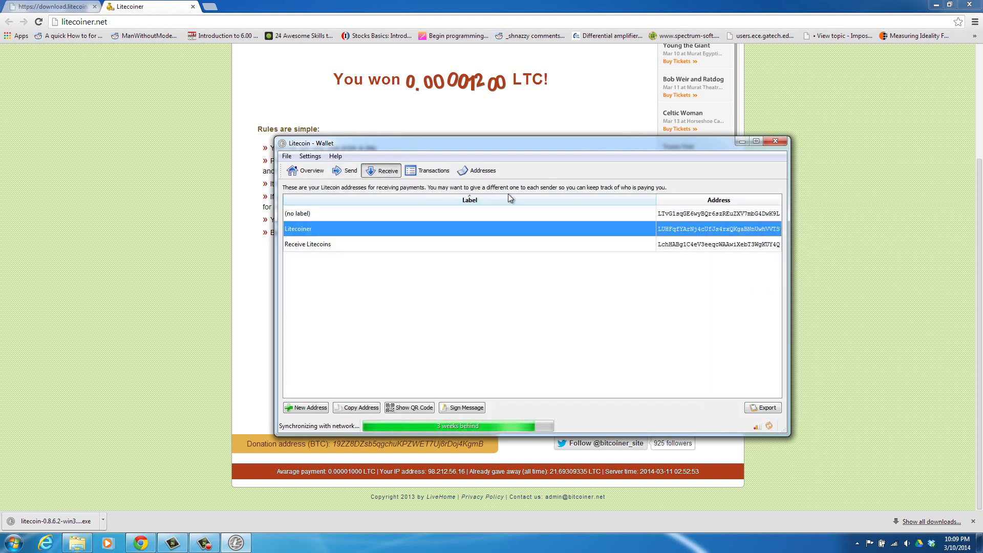
# Test-paste the copied address into the Send page's Pay To field, then return to Receive.
pyautogui.click(351, 175)
pyautogui.rightClick(379, 197)
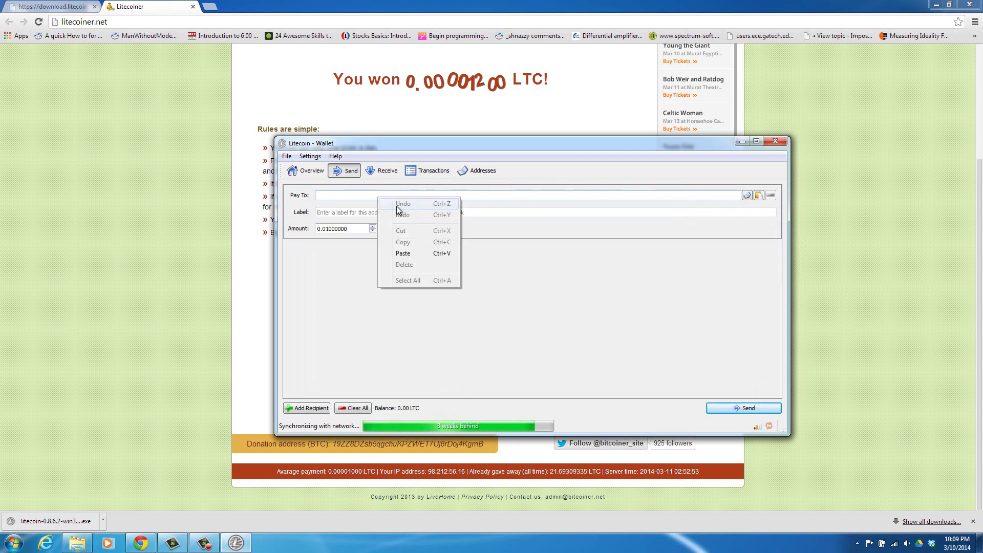
pyautogui.click(403, 254)
pyautogui.click(380, 170)
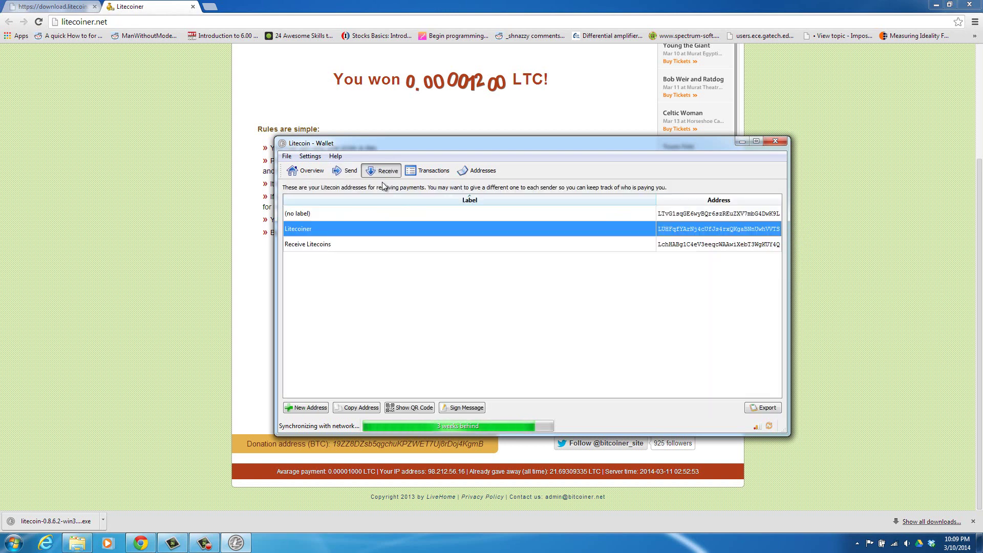
# Paste the Litecoiner address as plain text into the faucet's address field.
pyautogui.click(130, 111)
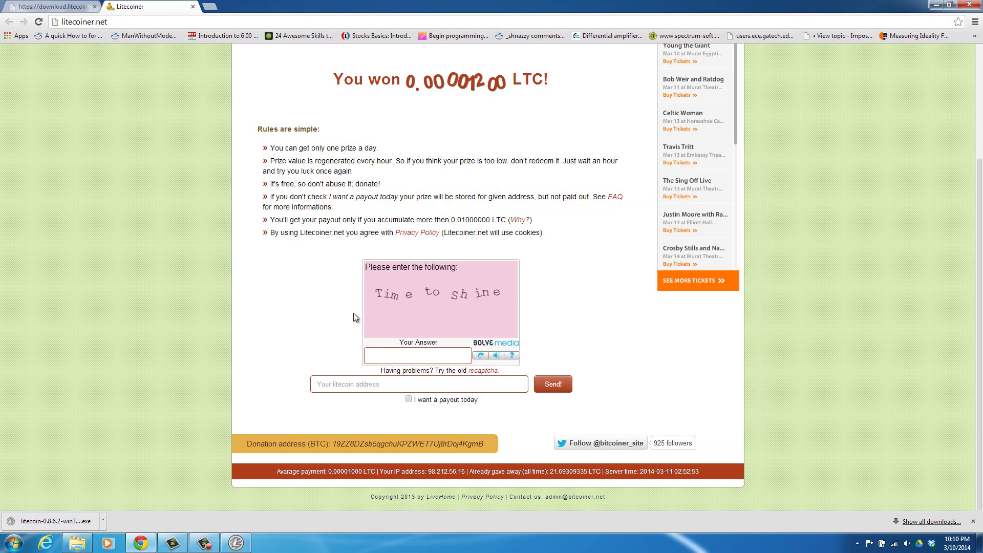
pyautogui.rightClick(369, 381)
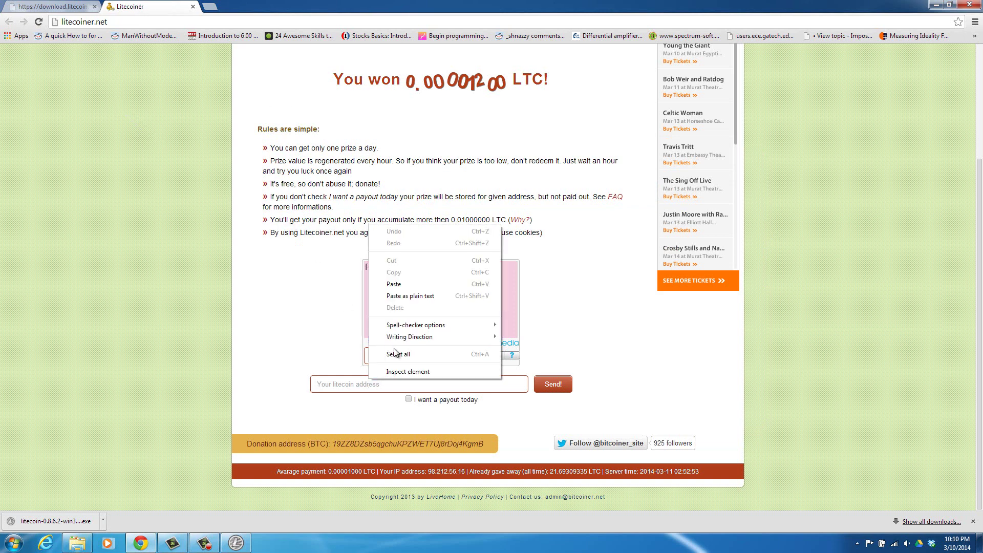
pyautogui.click(430, 293)
pyautogui.click(402, 349)
pyautogui.write('Time to Shine')
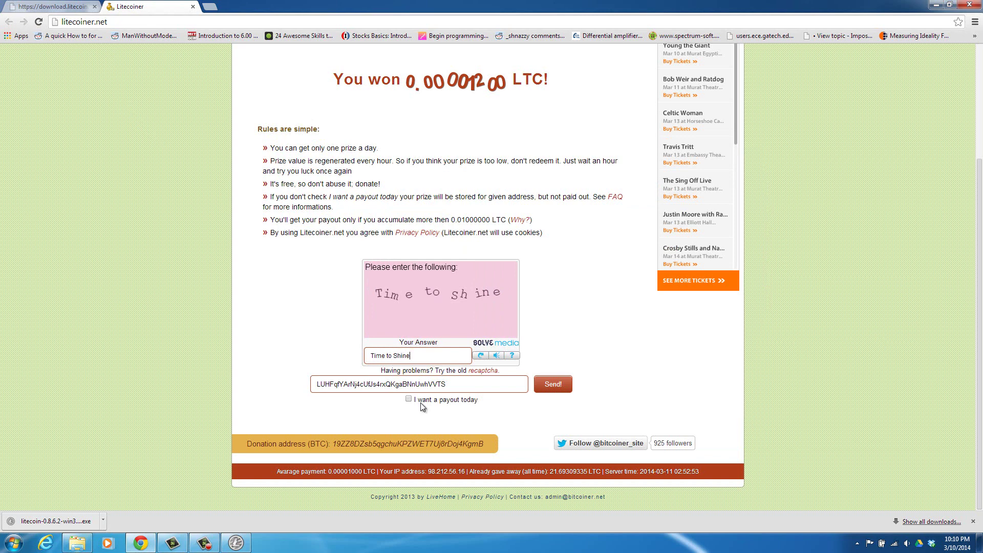
# Submit the faucet form with 'I want a payout today' ticked, then bring the wallet back up.
pyautogui.click(434, 399)
pyautogui.click(568, 384)
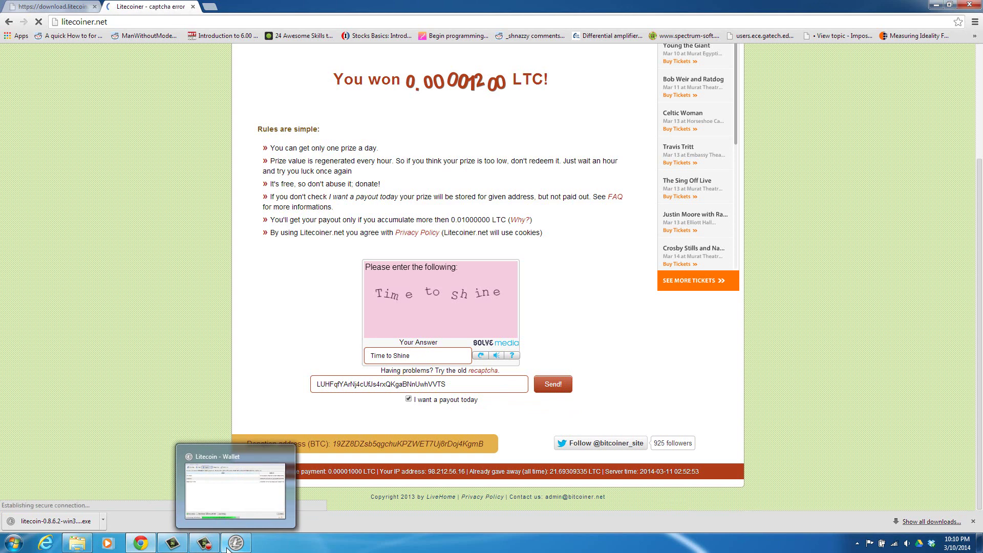
pyautogui.click(228, 547)
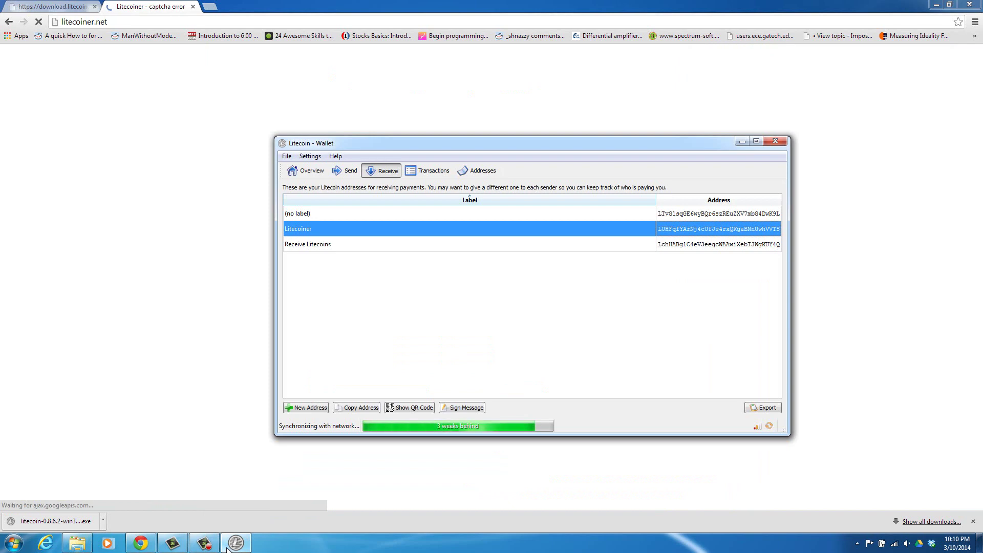